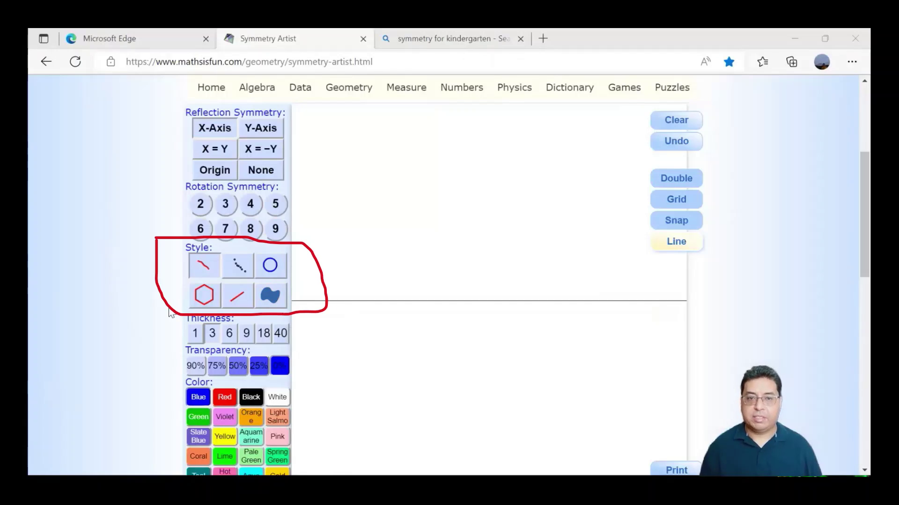
Step: Draw a six-sided polygon in the upper half of the canvas with X-axis reflection, and clear the drawing
click(204, 295)
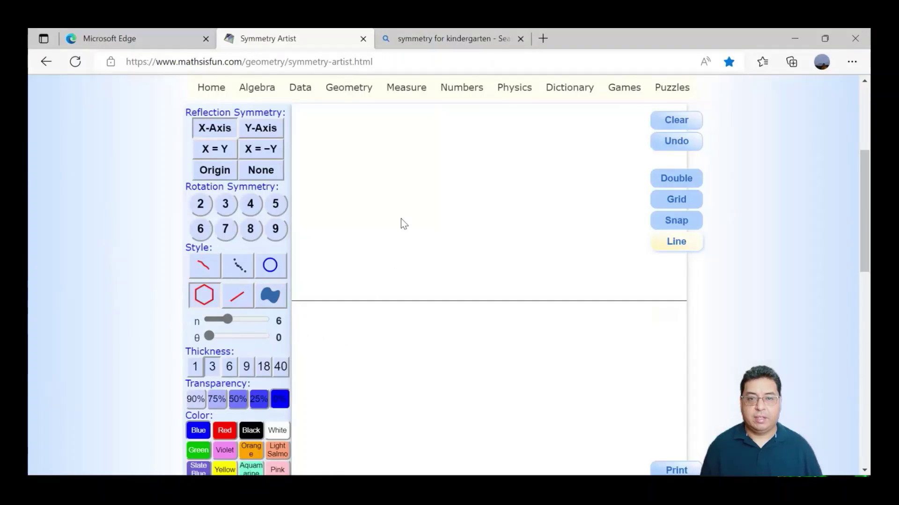
drag(401, 219, 443, 254)
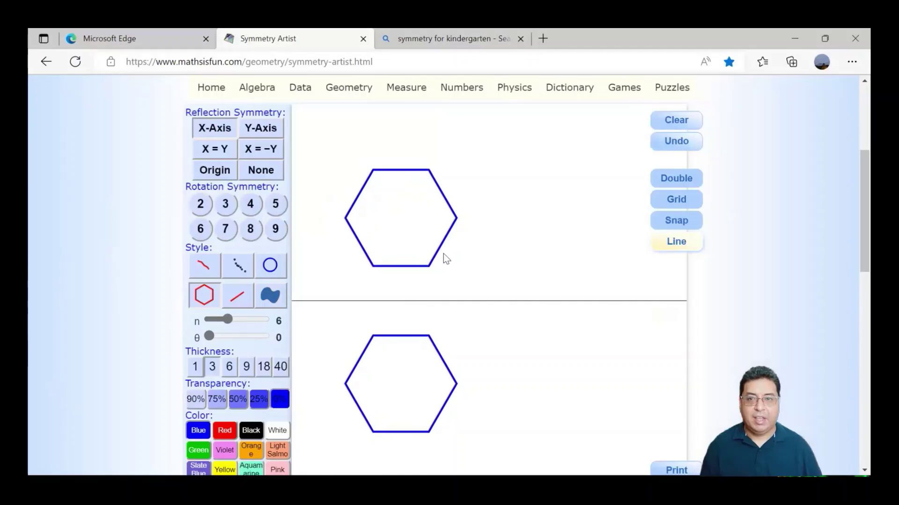
click(658, 123)
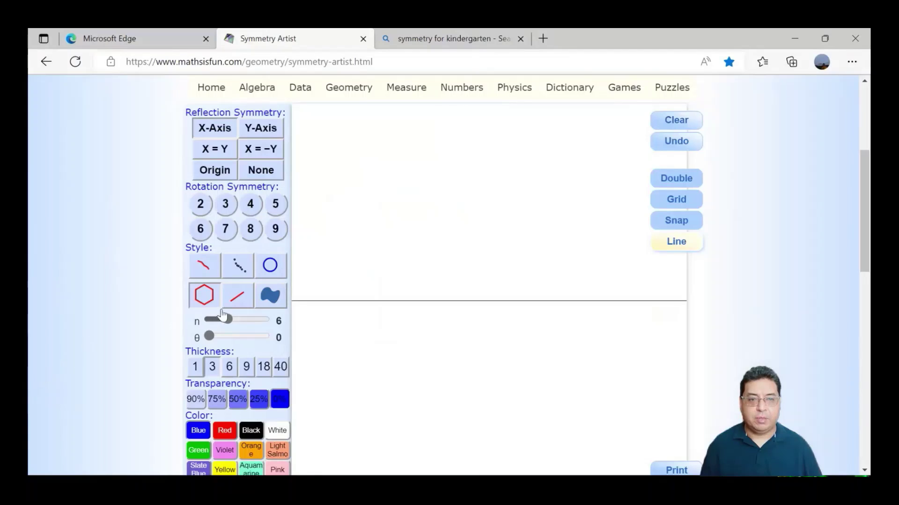
Step: Draw two pairs of crossing straight lines, one pair above the X-axis mirror line and a smaller pair below it
click(236, 295)
drag(351, 197, 439, 238)
drag(426, 184, 384, 283)
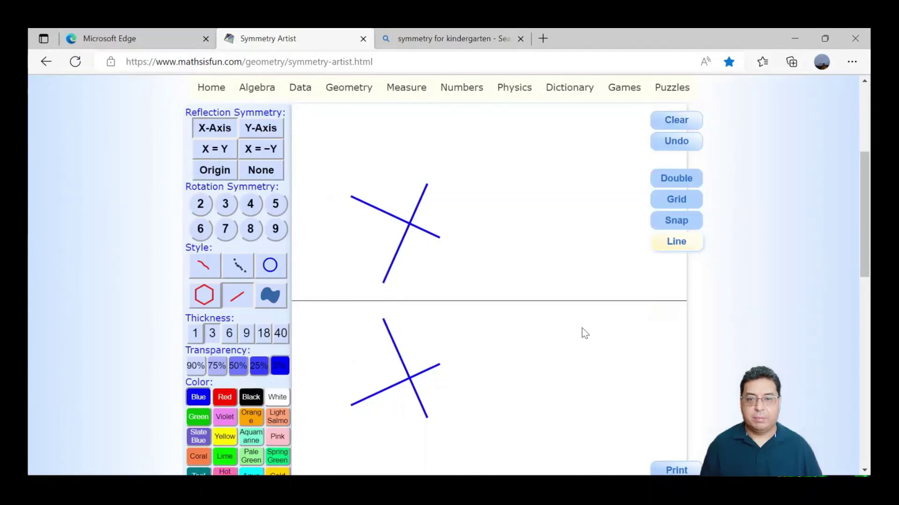
drag(563, 331, 603, 391)
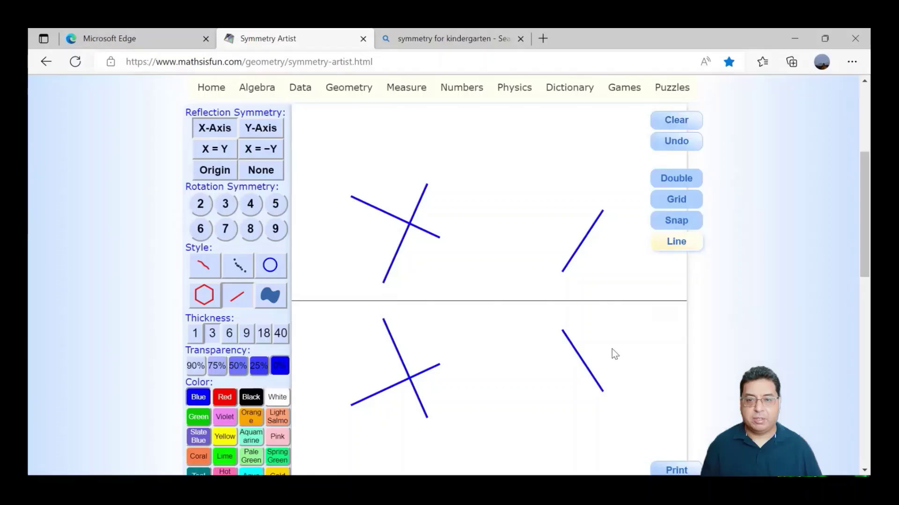
drag(613, 340, 551, 375)
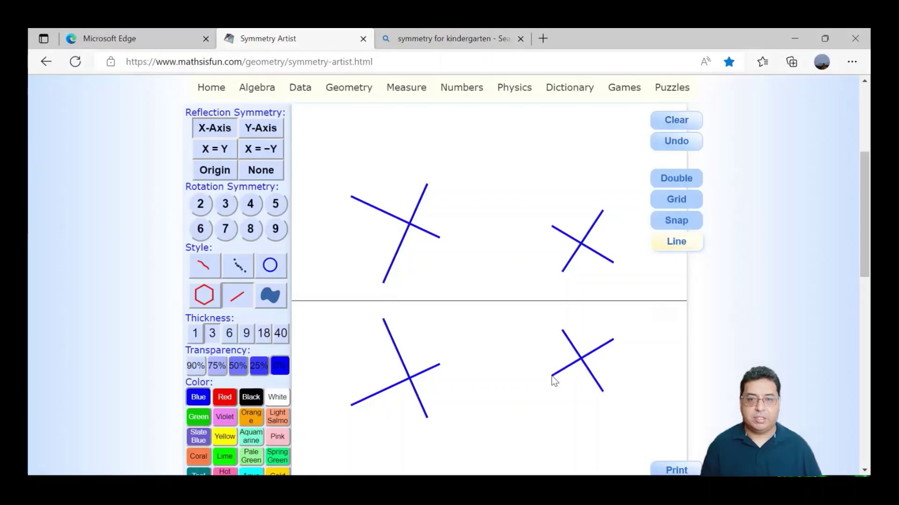
Step: Undo all four straight lines one by one until the canvas is empty
click(665, 143)
click(665, 143)
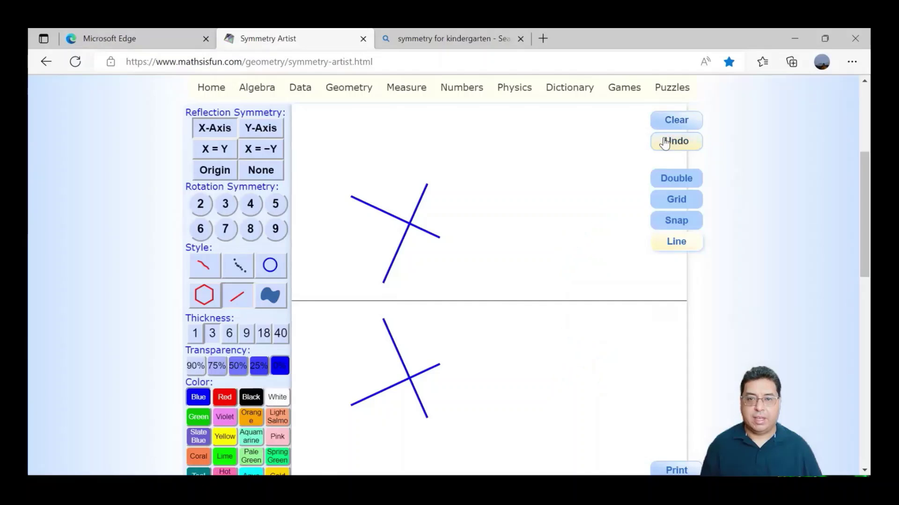
click(665, 143)
click(665, 143)
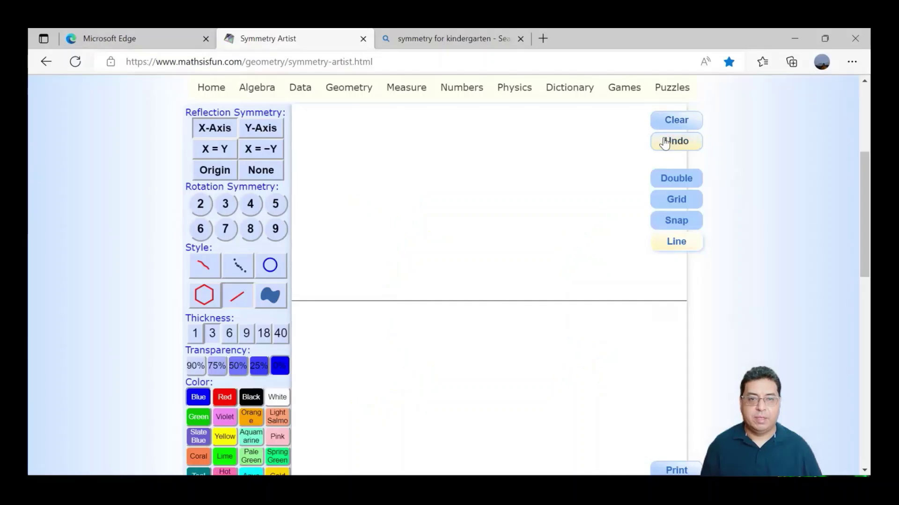
Step: Draw a looping pattern in the dotted style with X-axis reflection, and clear the canvas
click(239, 265)
mouse_move(349, 195)
mouse_down()
mouse_move(413, 198)
mouse_move(463, 214)
mouse_move(510, 211)
mouse_move(561, 229)
mouse_move(564, 252)
mouse_move(533, 273)
mouse_move(503, 274)
mouse_up()
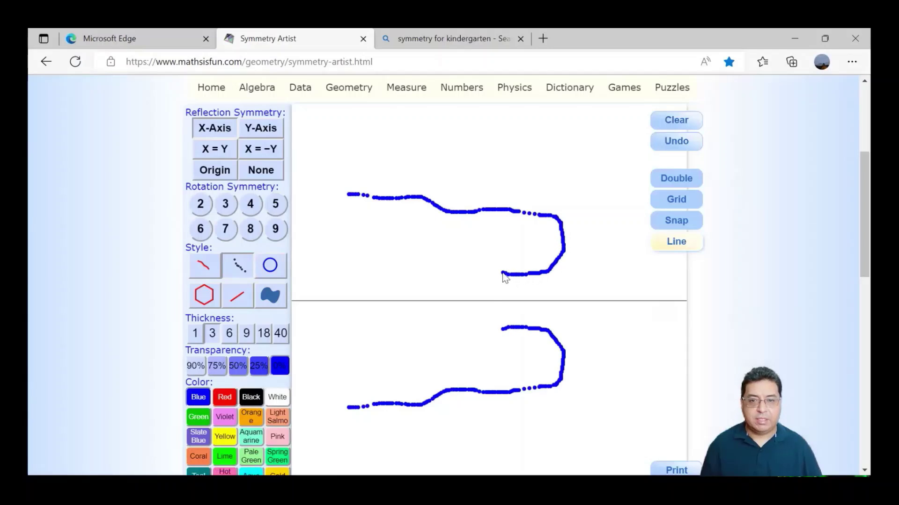
mouse_move(488, 304)
mouse_down()
mouse_move(544, 374)
mouse_move(579, 334)
mouse_move(572, 321)
mouse_move(519, 334)
mouse_move(445, 315)
mouse_move(491, 206)
mouse_move(412, 185)
mouse_move(426, 162)
mouse_up()
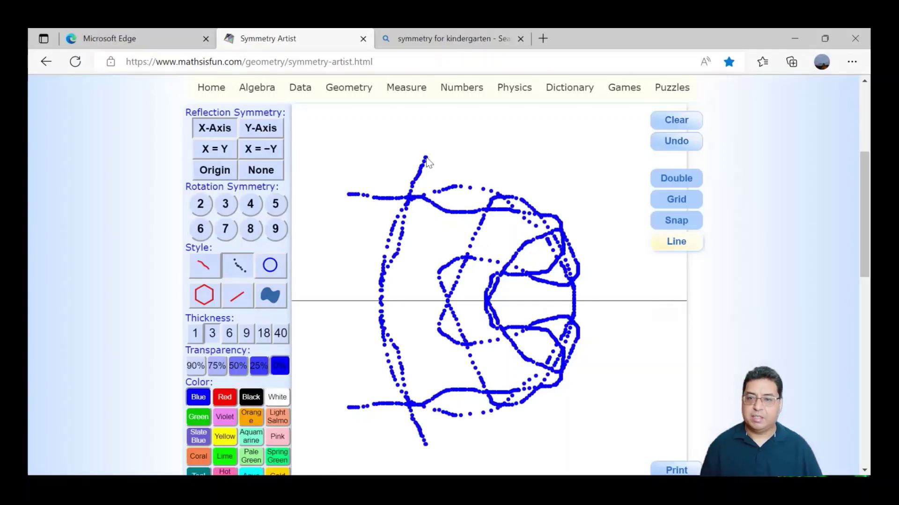
click(674, 121)
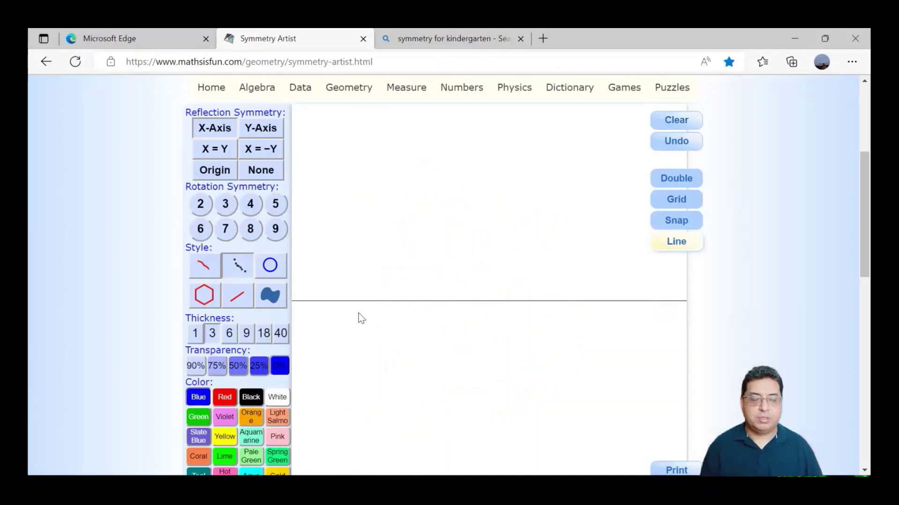
Step: Draw a curving freehand figure mirrored across the Y-axis, and clear the canvas
click(260, 128)
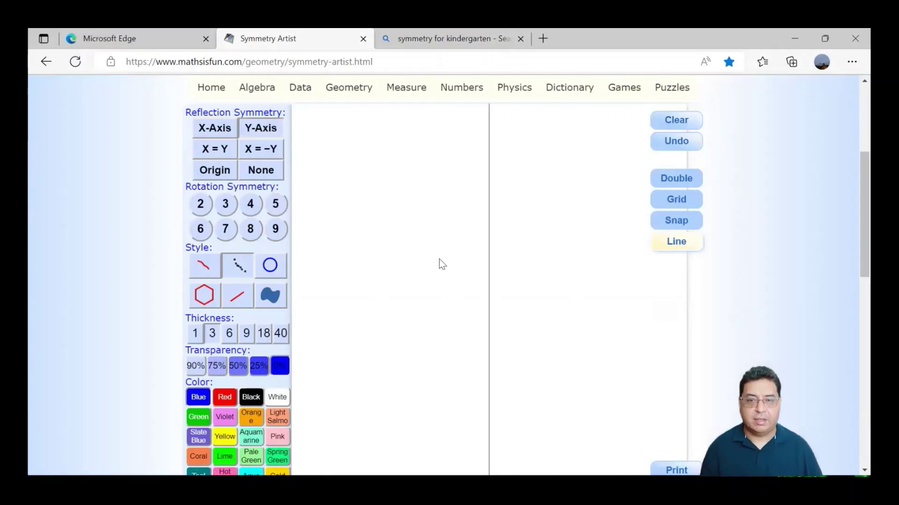
click(206, 269)
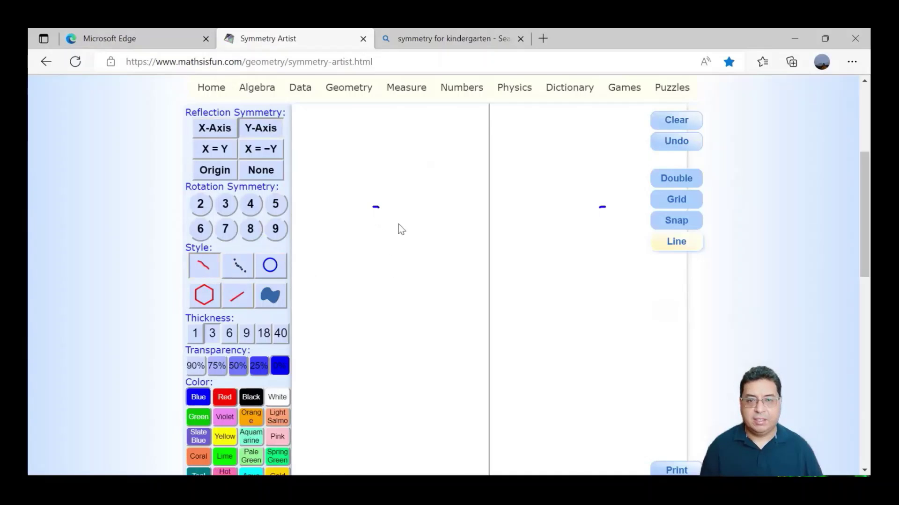
mouse_move(398, 225)
mouse_down()
mouse_move(432, 290)
mouse_move(421, 381)
mouse_move(440, 425)
mouse_move(409, 413)
mouse_move(383, 371)
mouse_move(396, 332)
mouse_move(488, 274)
mouse_up()
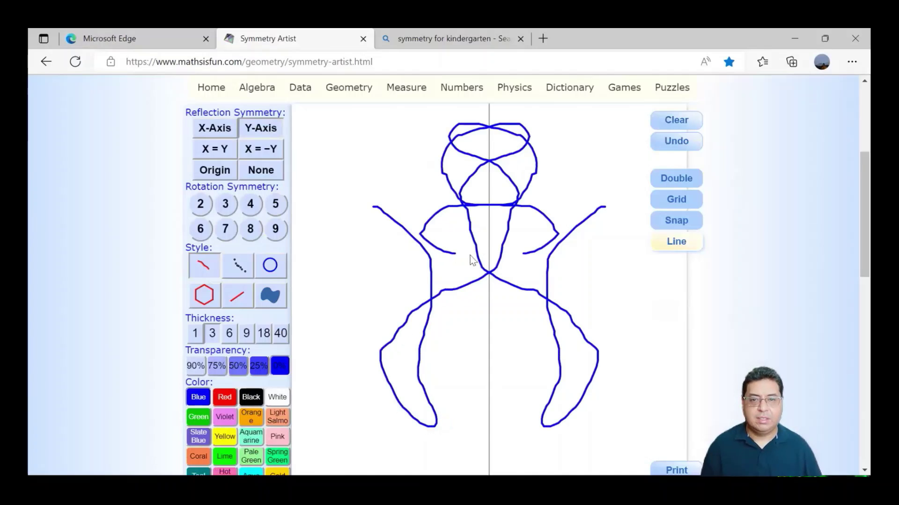
mouse_move(506, 257)
mouse_down()
mouse_move(562, 291)
mouse_move(529, 325)
mouse_move(560, 346)
mouse_move(485, 382)
mouse_move(532, 411)
mouse_move(476, 433)
mouse_up()
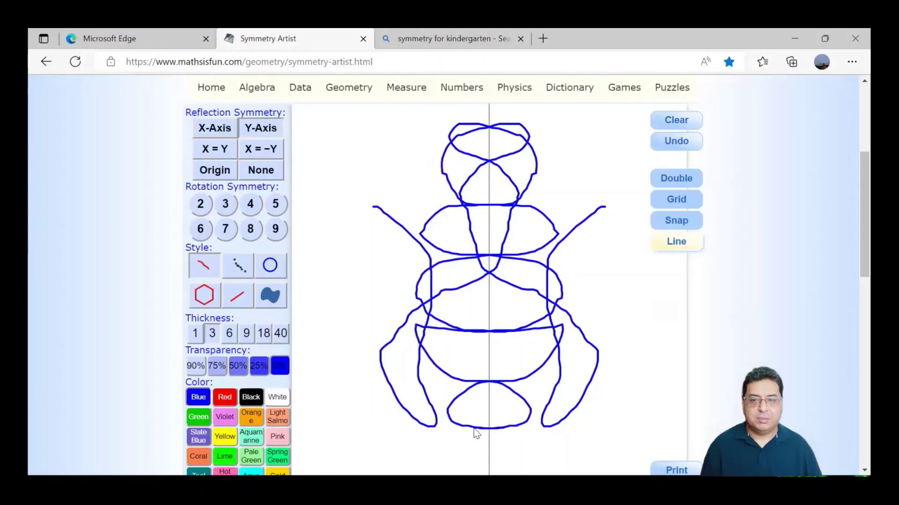
click(689, 121)
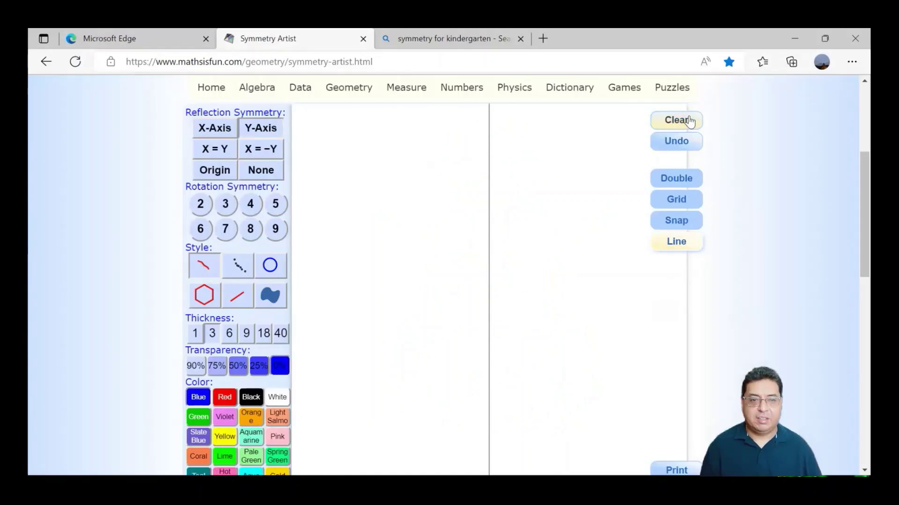
Step: Draw three red hexagons with Y-axis reflection: two smaller ones at the side and below, and a large one overlapping the mirror line
drag(159, 402, 155, 405)
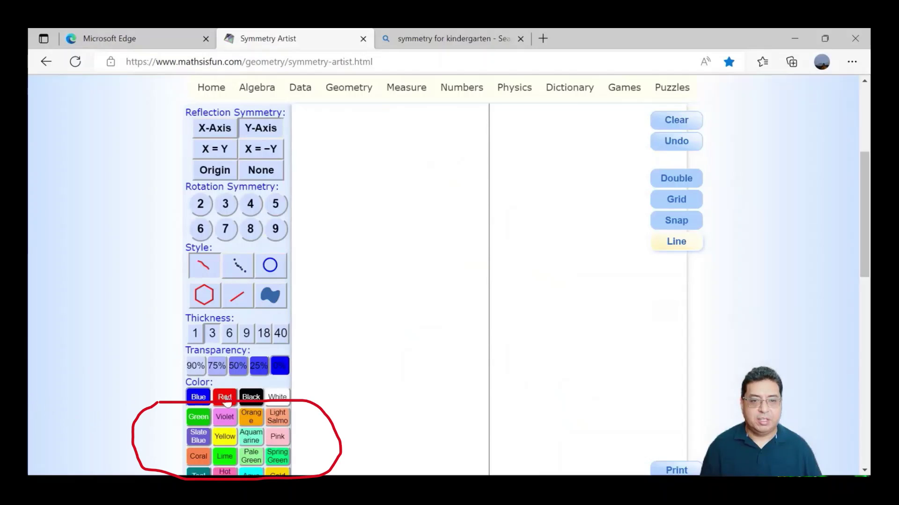
click(206, 300)
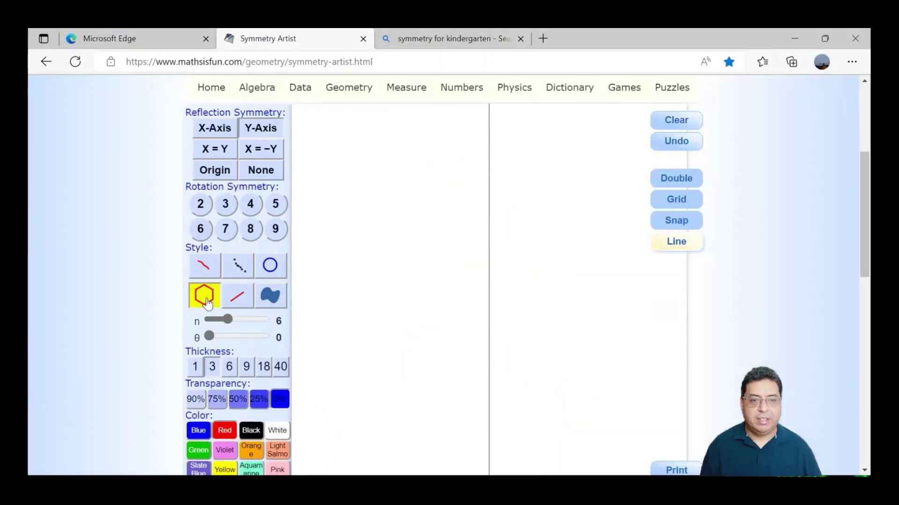
drag(357, 221, 386, 262)
drag(416, 346, 442, 375)
drag(447, 235, 501, 320)
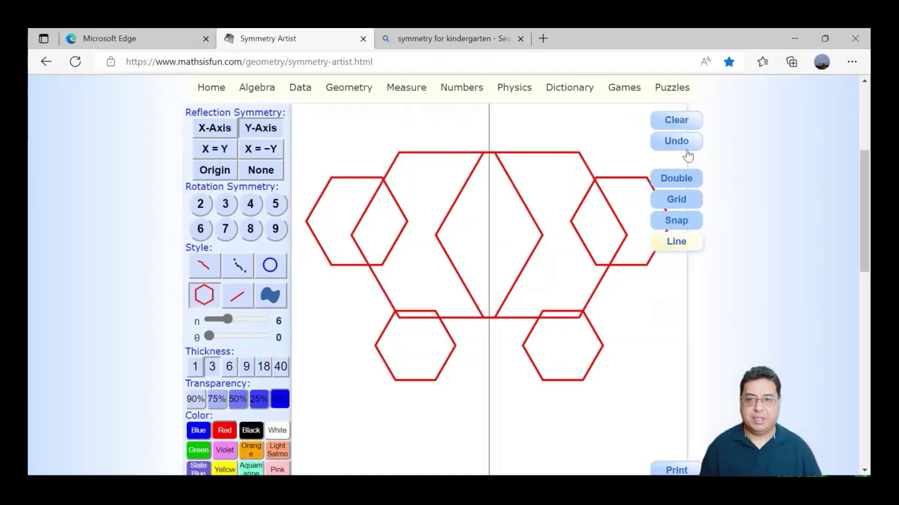
Step: Draw three red circles of different sizes reflected across the X = Y diagonal, and clear the canvas
click(227, 152)
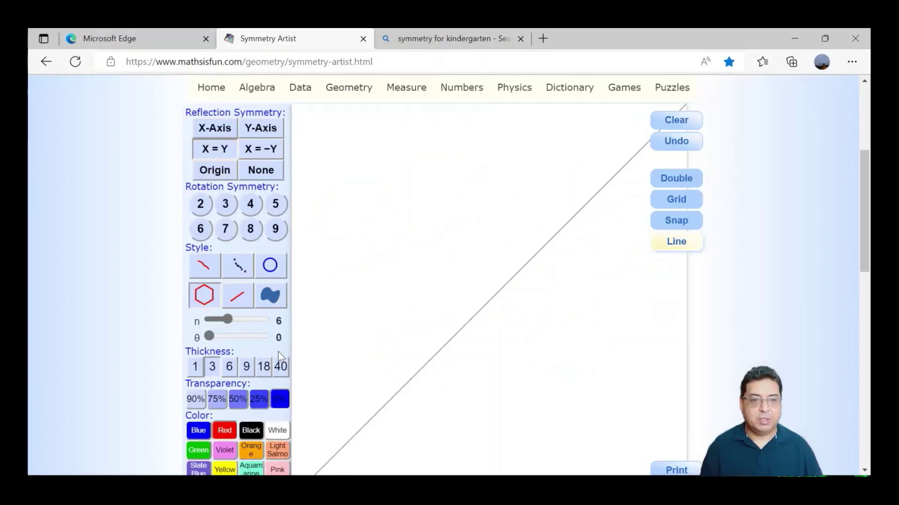
click(280, 274)
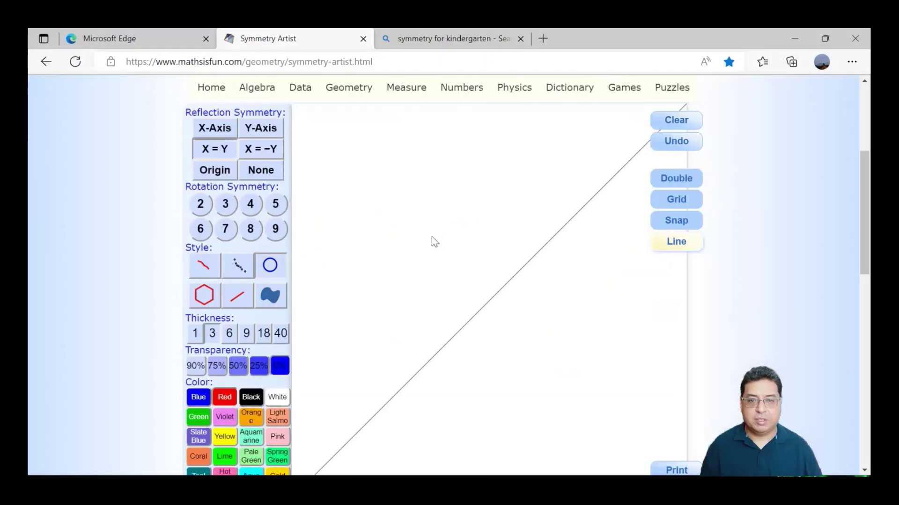
drag(421, 242, 443, 270)
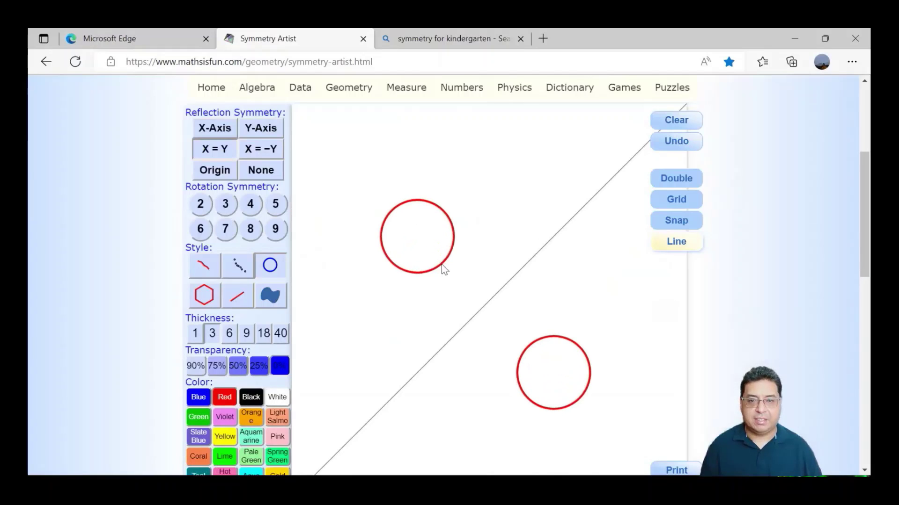
drag(508, 248, 536, 293)
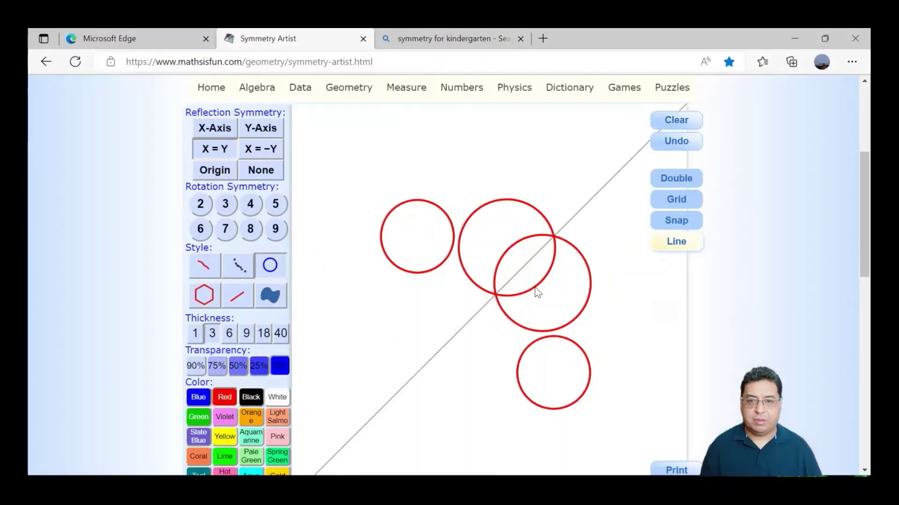
drag(364, 345, 415, 372)
click(658, 121)
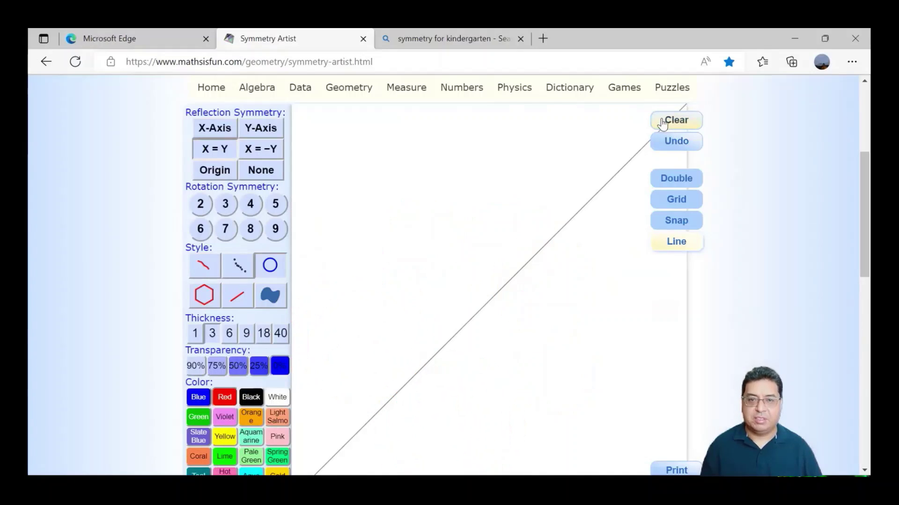
Step: Turn on the dot grid and draw a black stepped freehand line with X-axis reflection
click(260, 149)
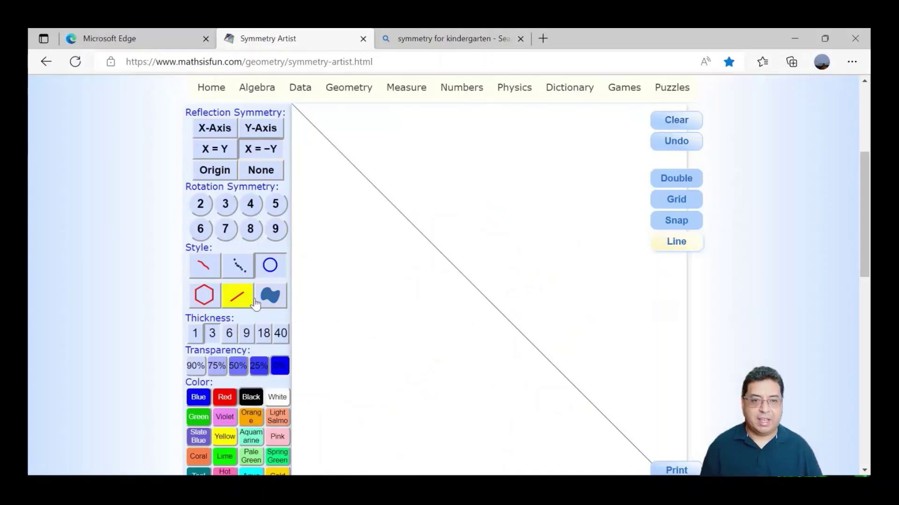
click(681, 201)
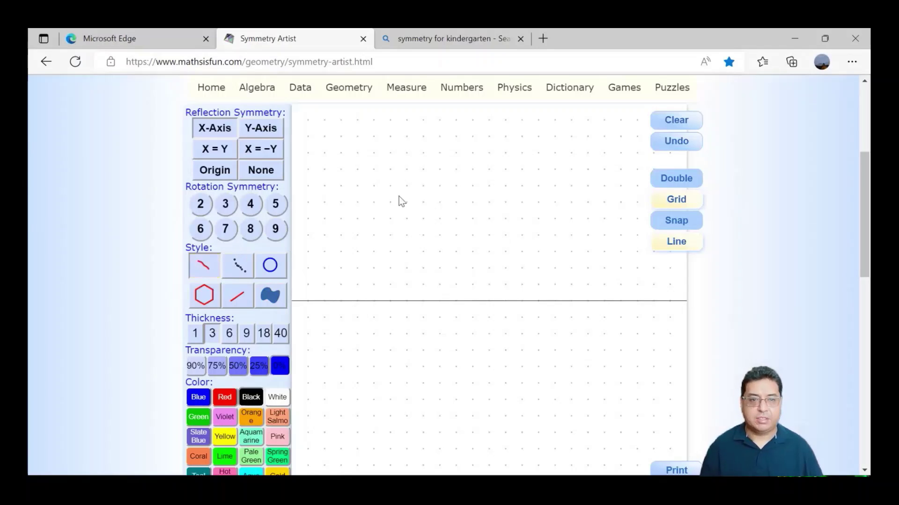
mouse_move(387, 170)
mouse_down()
mouse_move(465, 184)
mouse_move(476, 269)
mouse_move(568, 266)
mouse_move(572, 144)
mouse_up()
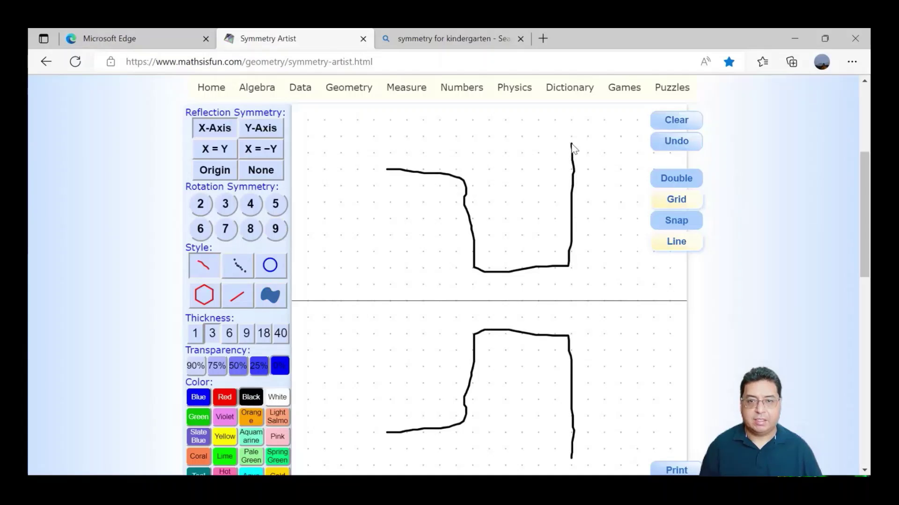
Step: Draw an open three-sided box and a long crossing diagonal with straight lines on the grid, and clear the canvas
click(238, 295)
drag(358, 152, 572, 250)
drag(572, 250, 374, 251)
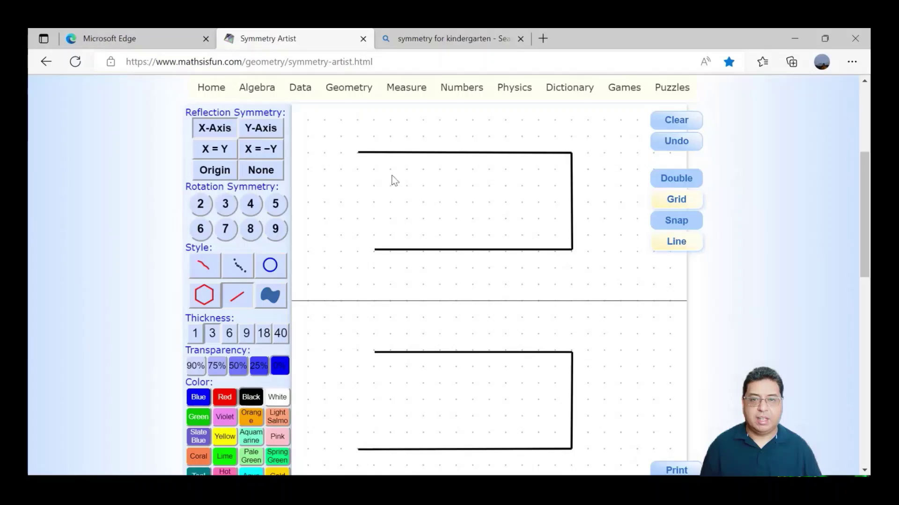
mouse_move(340, 136)
mouse_down()
mouse_move(361, 184)
mouse_move(343, 271)
mouse_move(411, 343)
mouse_move(515, 401)
mouse_up()
drag(563, 421, 573, 420)
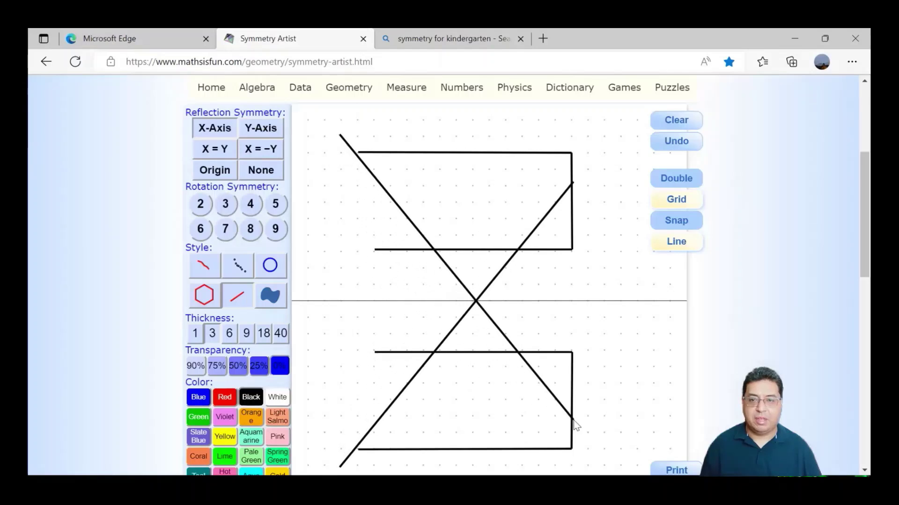
click(653, 124)
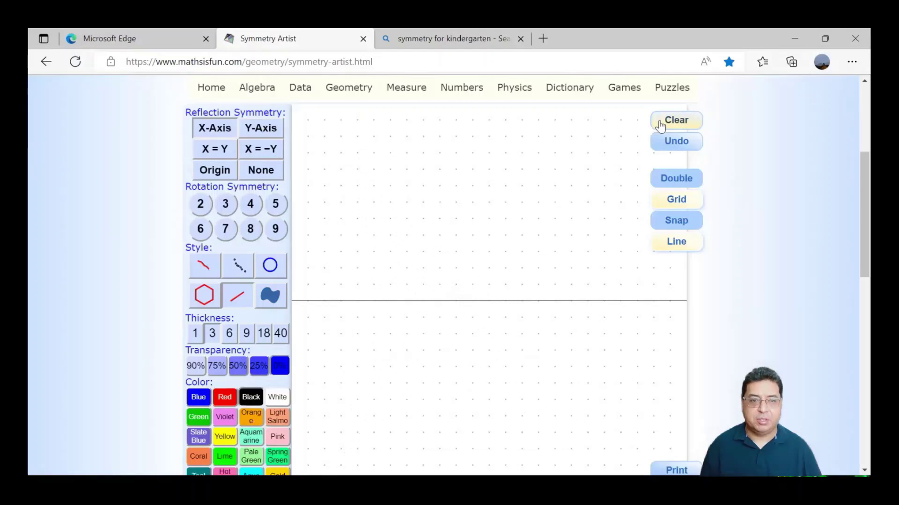